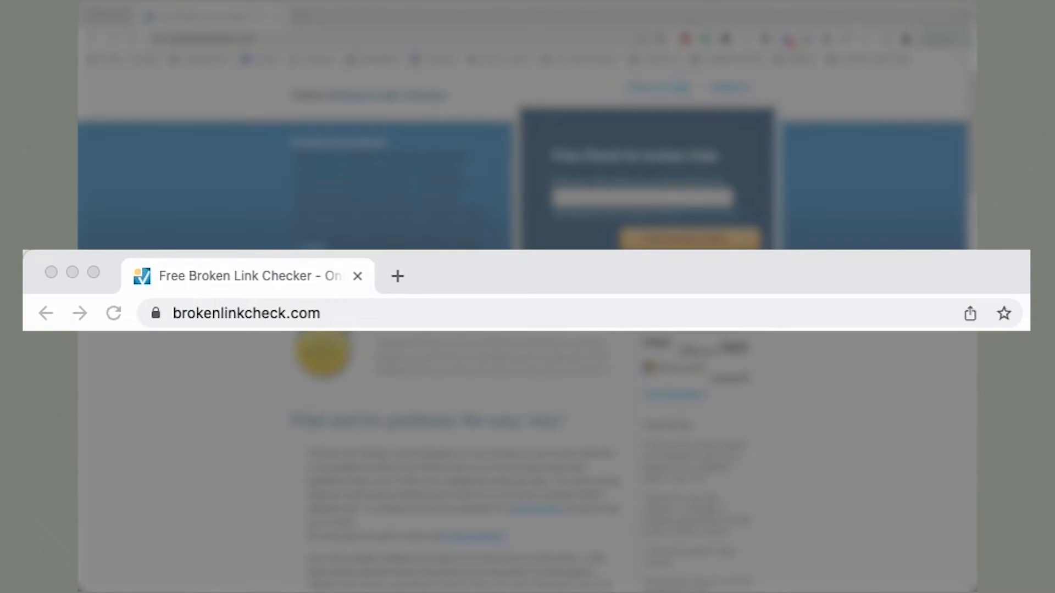
{"action": "left_click", "coordinate": [330, 313]}
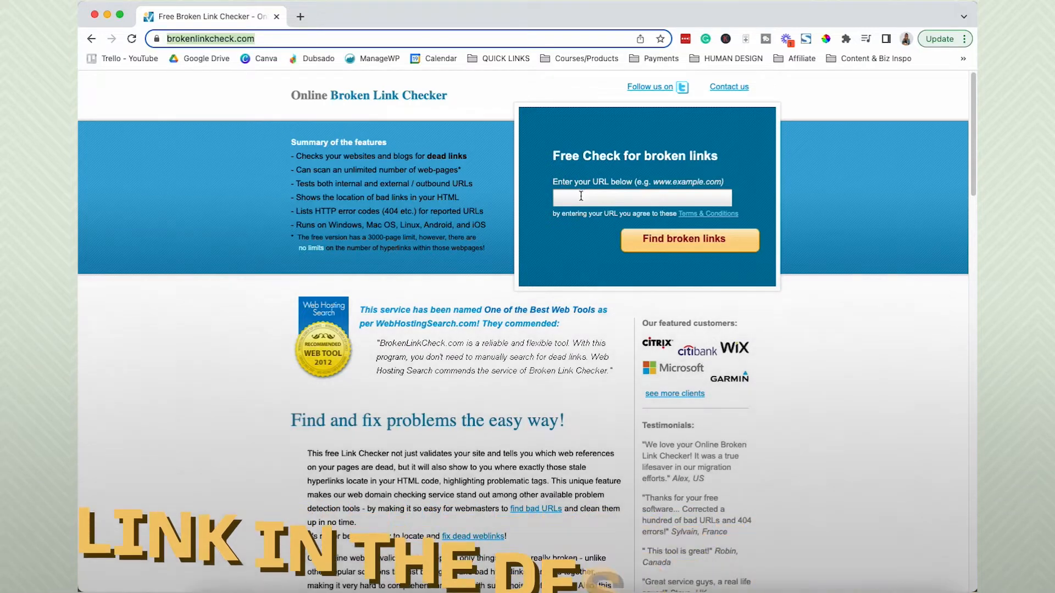
{"action": "left_click", "coordinate": [581, 197]}
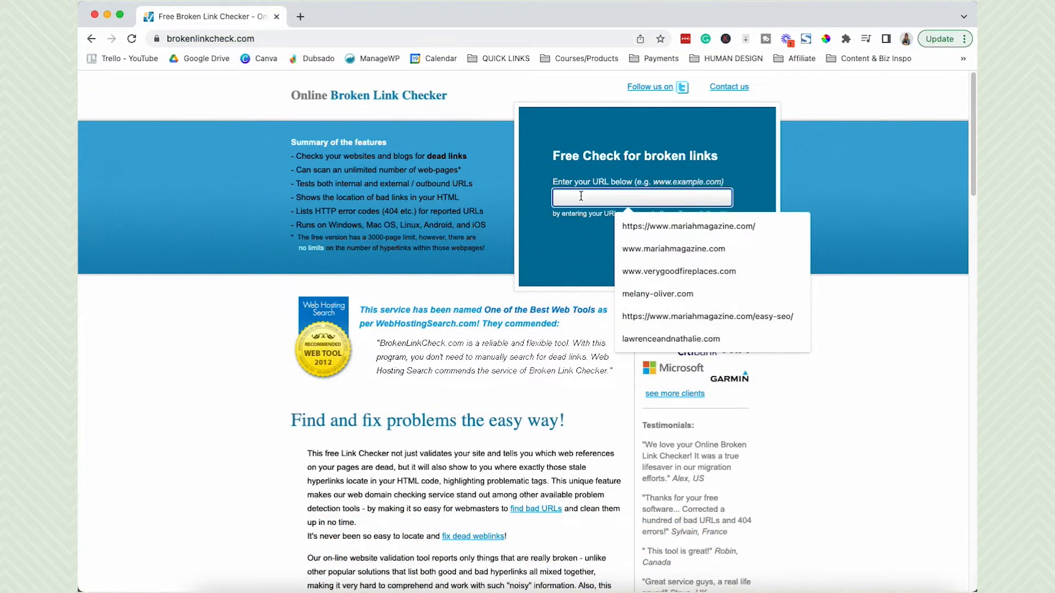
{"action": "left_click", "coordinate": [667, 226]}
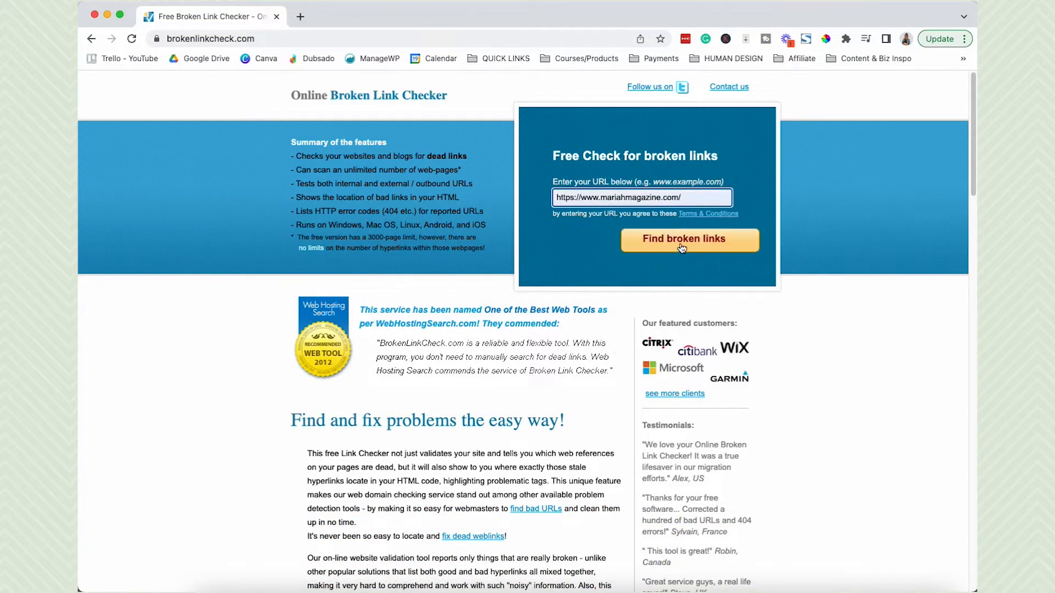
{"action": "left_click", "coordinate": [681, 247]}
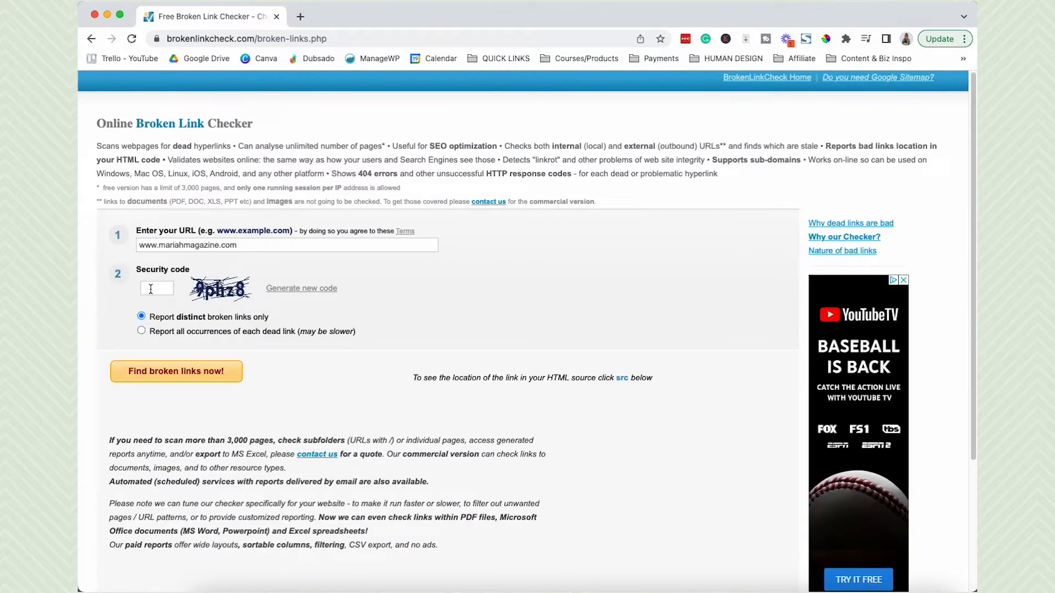
Enter the displayed security code and run the scan, reporting distinct broken links only.
{"action": "left_click", "coordinate": [150, 289]}
{"action": "type", "text": "9phz8"}
{"action": "left_click", "coordinate": [198, 377]}
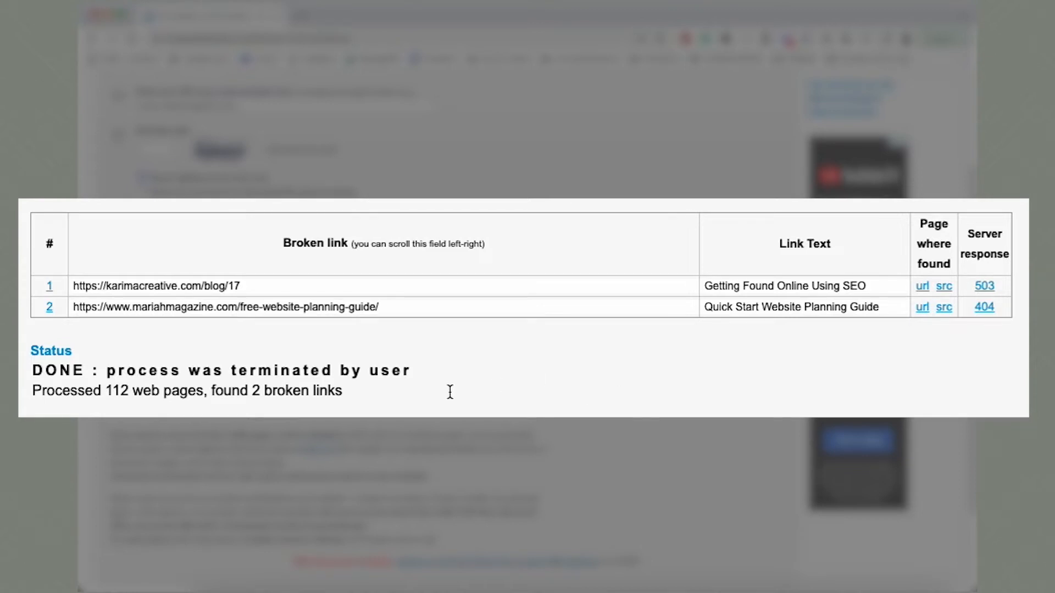
Examine the scan's status summary and the first broken link's text, server response and URL.
{"action": "left_click_drag", "start_coordinate": [54, 391], "coordinate": [372, 406]}
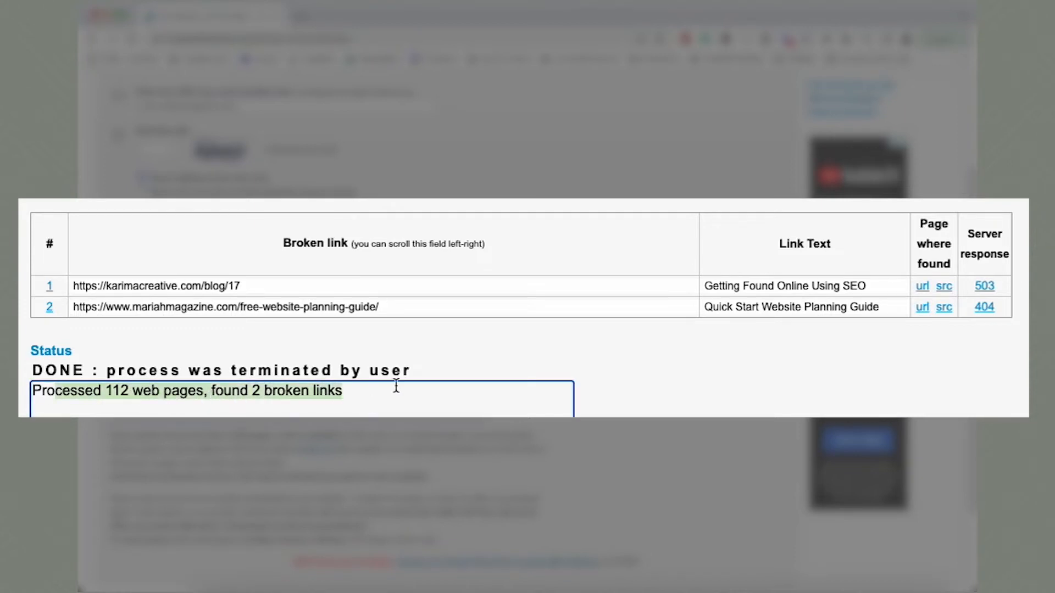
{"action": "left_click", "coordinate": [476, 341]}
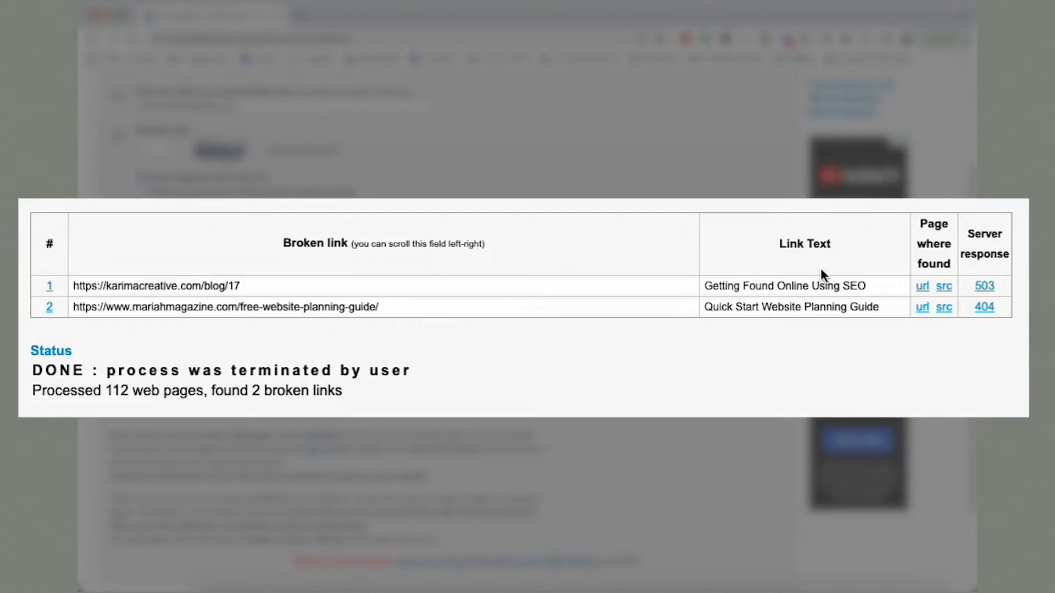
{"action": "left_click", "coordinate": [874, 286]}
{"action": "left_click_drag", "start_coordinate": [874, 286], "coordinate": [690, 284]}
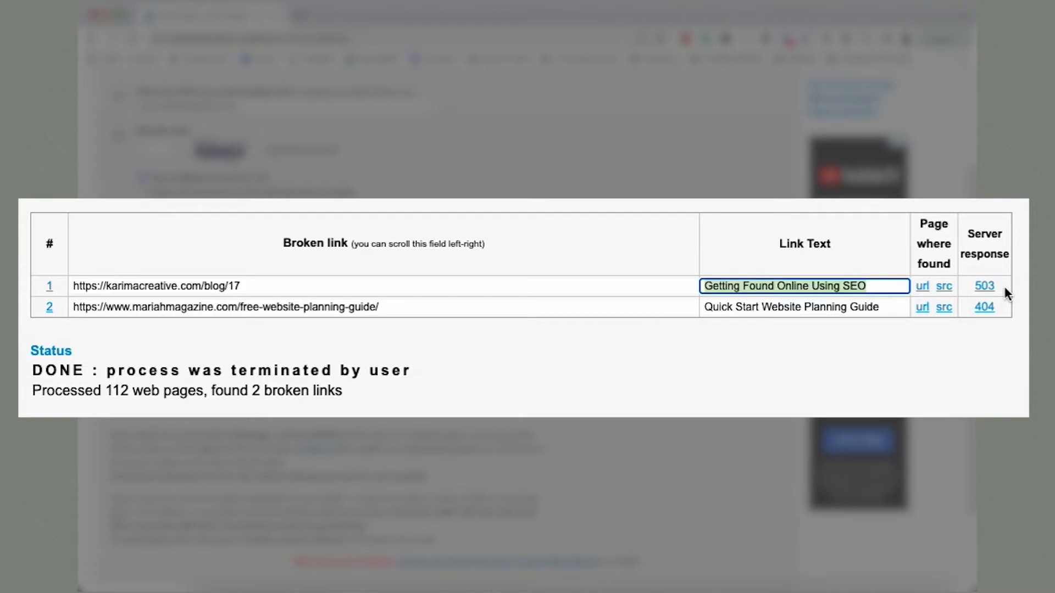
{"action": "left_click", "coordinate": [271, 287]}
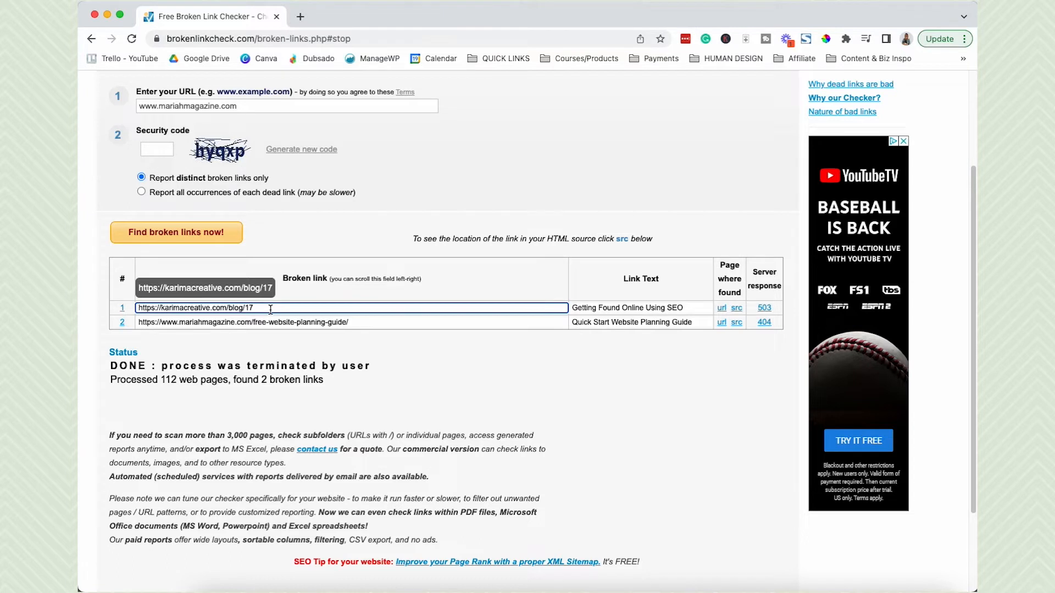
Open the page where the first broken link was found and search it for "getting f".
{"action": "left_click", "coordinate": [722, 309]}
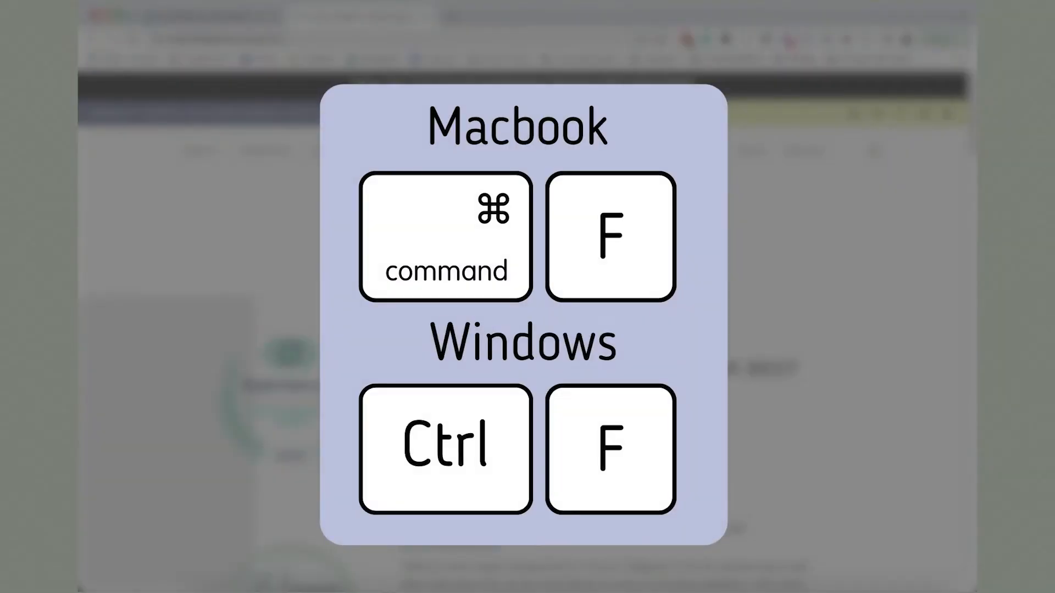
{"action": "key", "text": "super+f"}
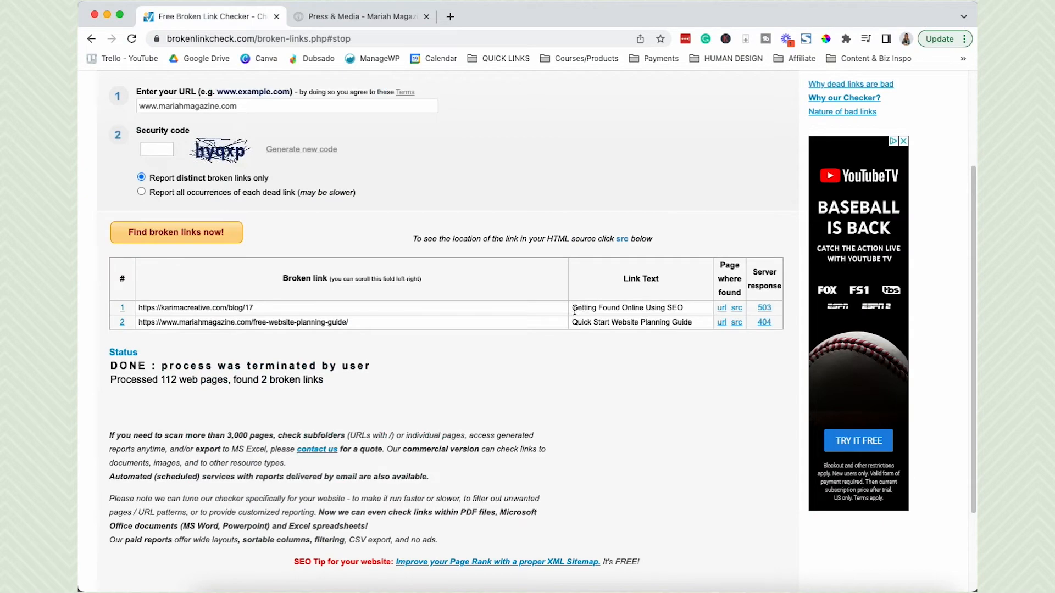
{"action": "left_click_drag", "start_coordinate": [574, 311], "coordinate": [604, 307]}
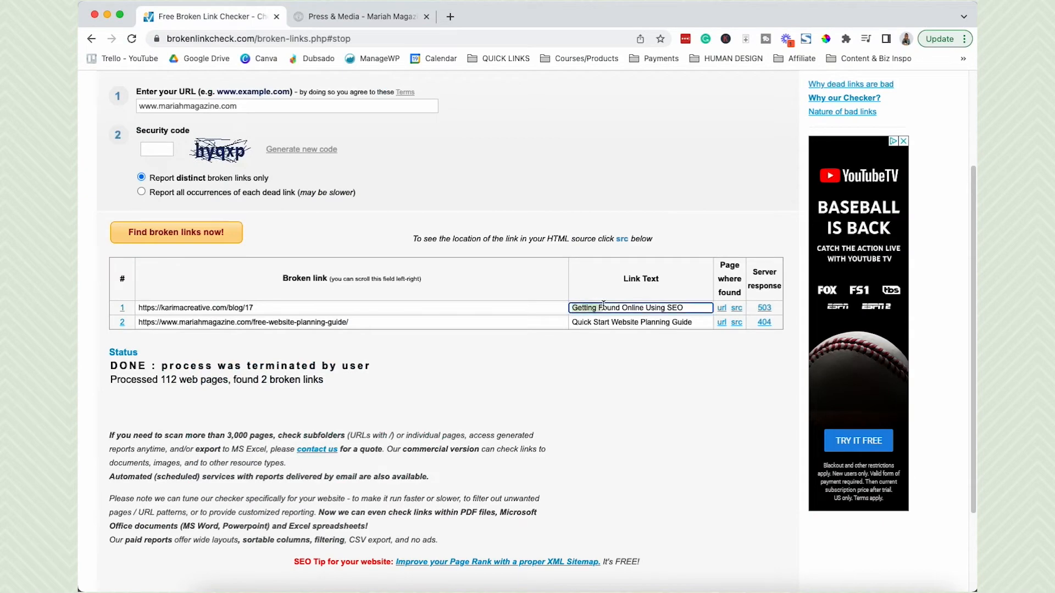
{"action": "left_click", "coordinate": [363, 16]}
{"action": "scroll", "coordinate": [603, 345], "scroll_direction": "down", "scroll_amount": 4}
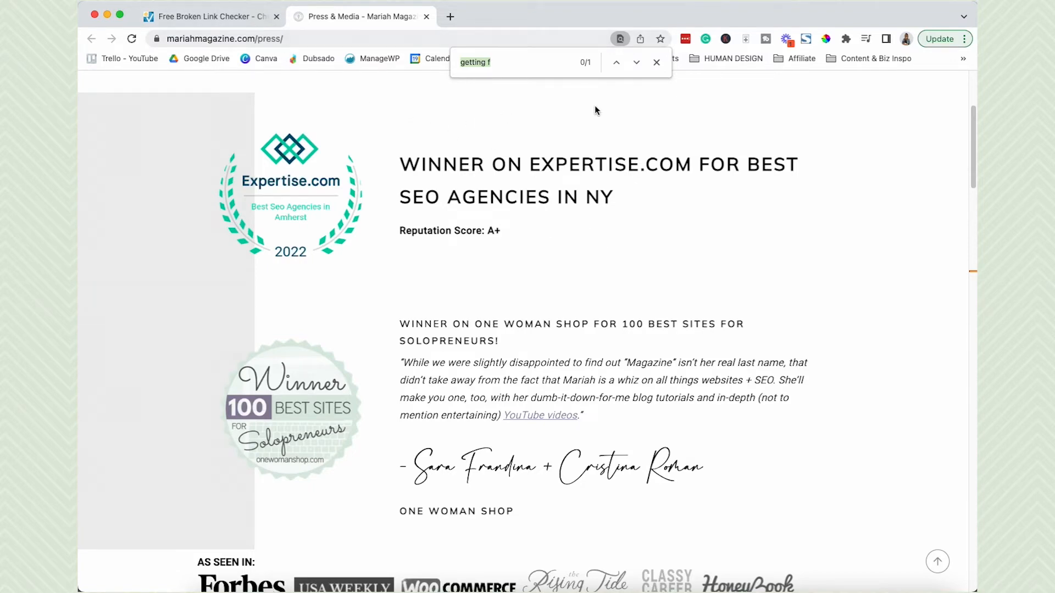
{"action": "key", "text": "Return"}
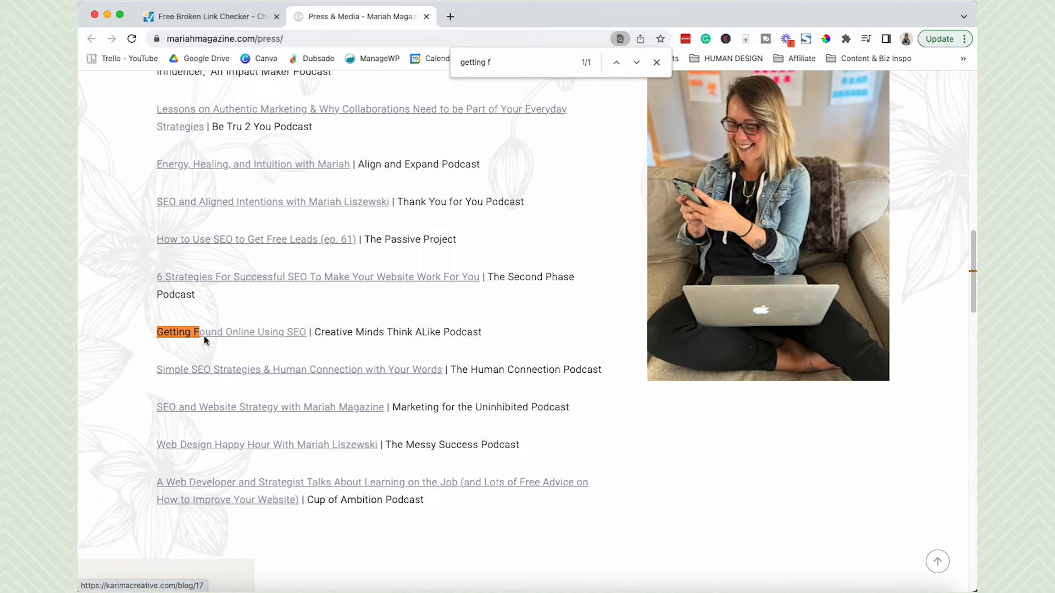
Compare the first link's reported text with the match on the press page, and open the "Getting Found Online Using SEO" link.
{"action": "left_click", "coordinate": [229, 17]}
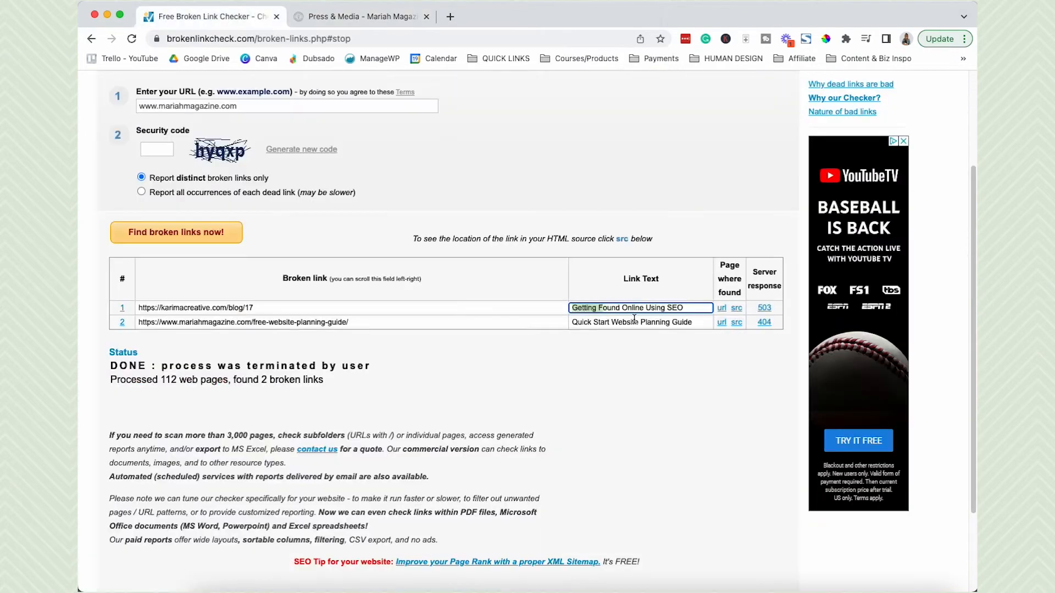
{"action": "left_click", "coordinate": [367, 17]}
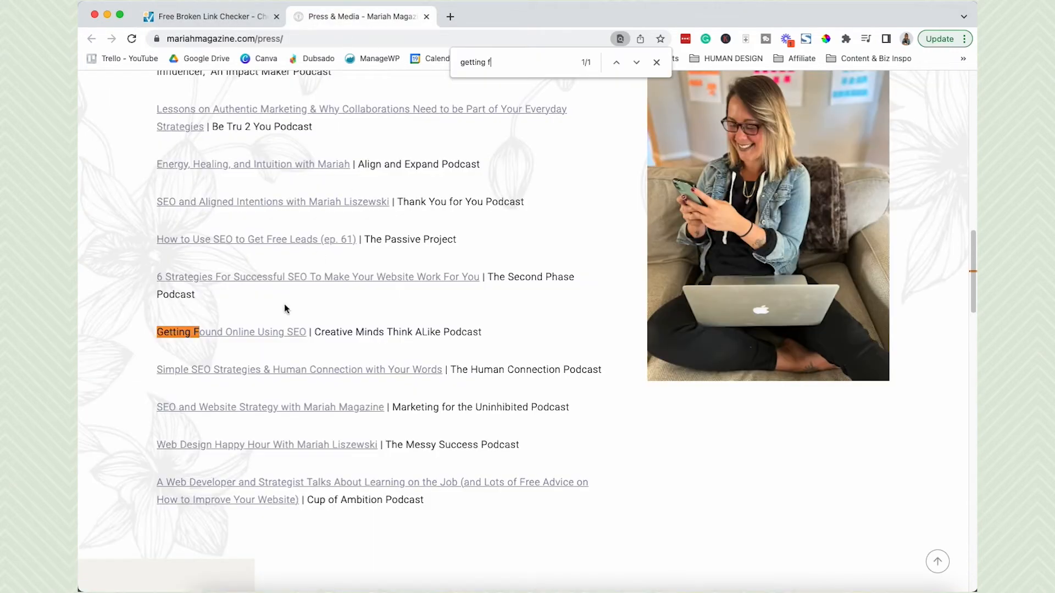
{"action": "left_click", "coordinate": [264, 335]}
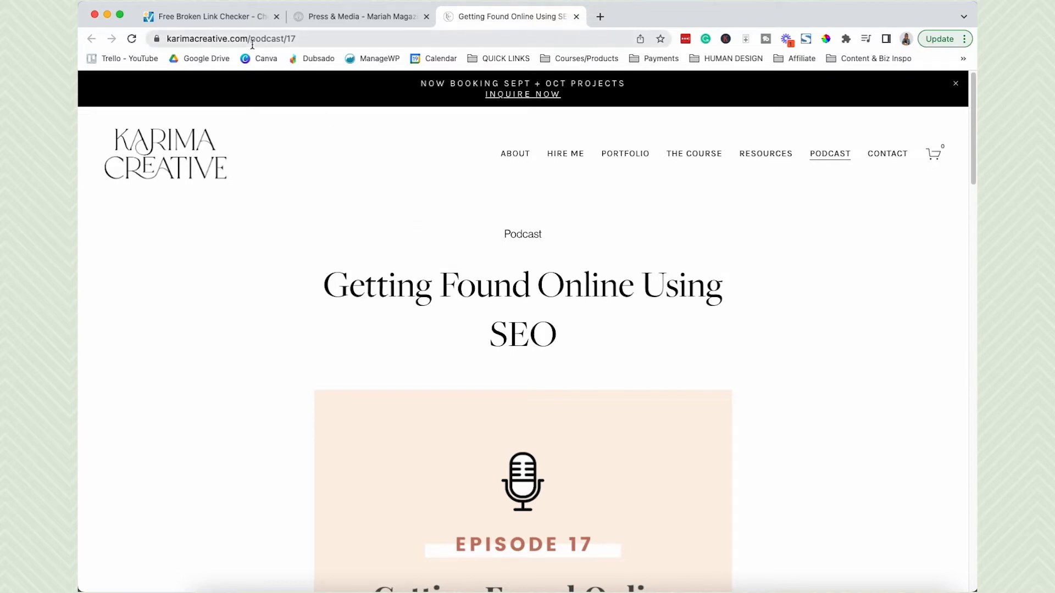
From the broken link report, open the page containing the second broken link and search it for "quick s".
{"action": "left_click", "coordinate": [239, 18]}
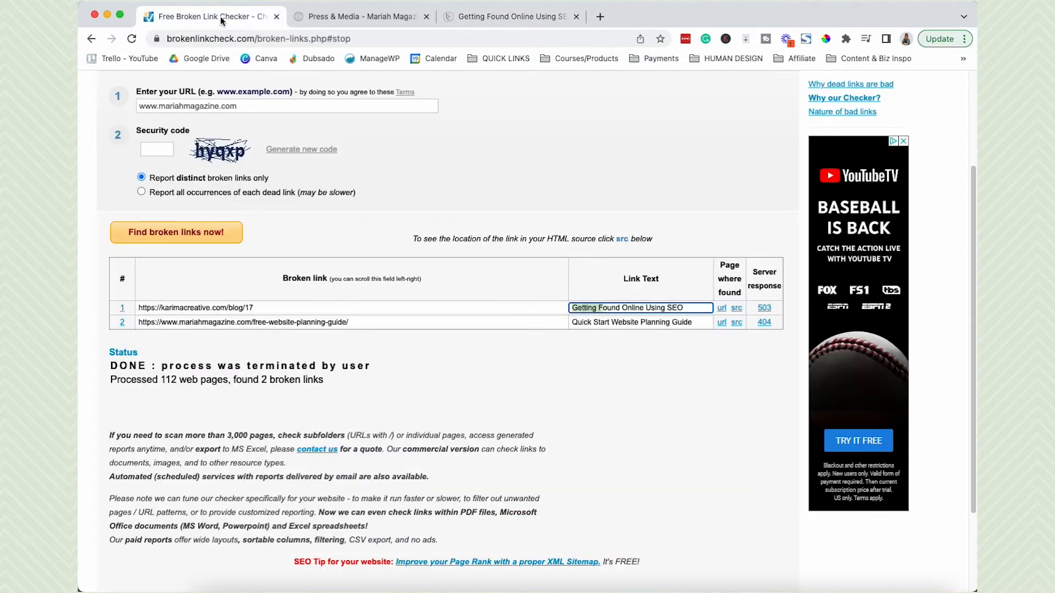
{"action": "left_click", "coordinate": [777, 354]}
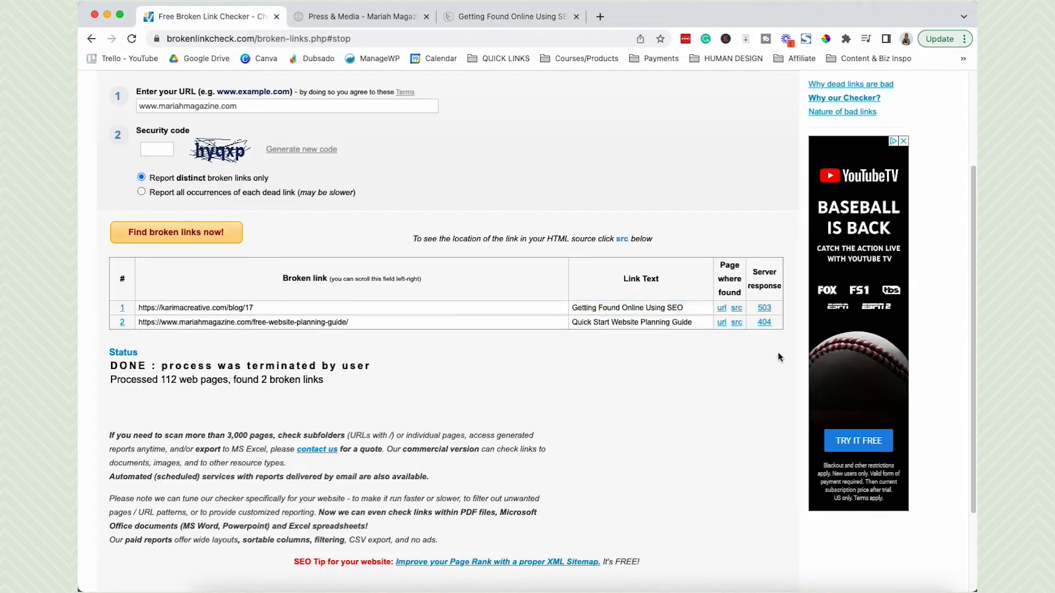
{"action": "left_click", "coordinate": [722, 322]}
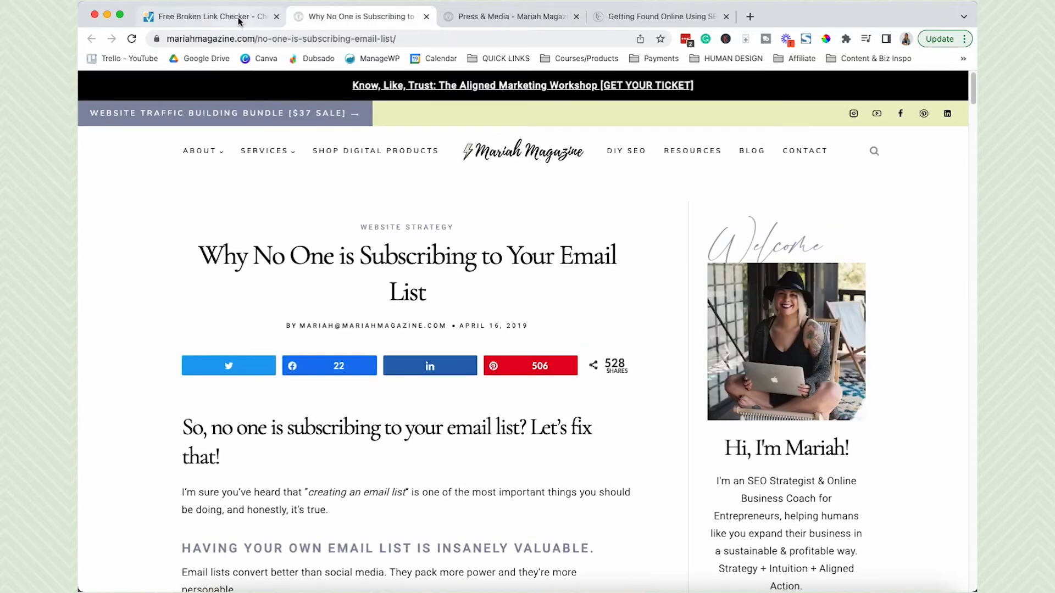
{"action": "left_click", "coordinate": [239, 20]}
{"action": "left_click", "coordinate": [388, 22]}
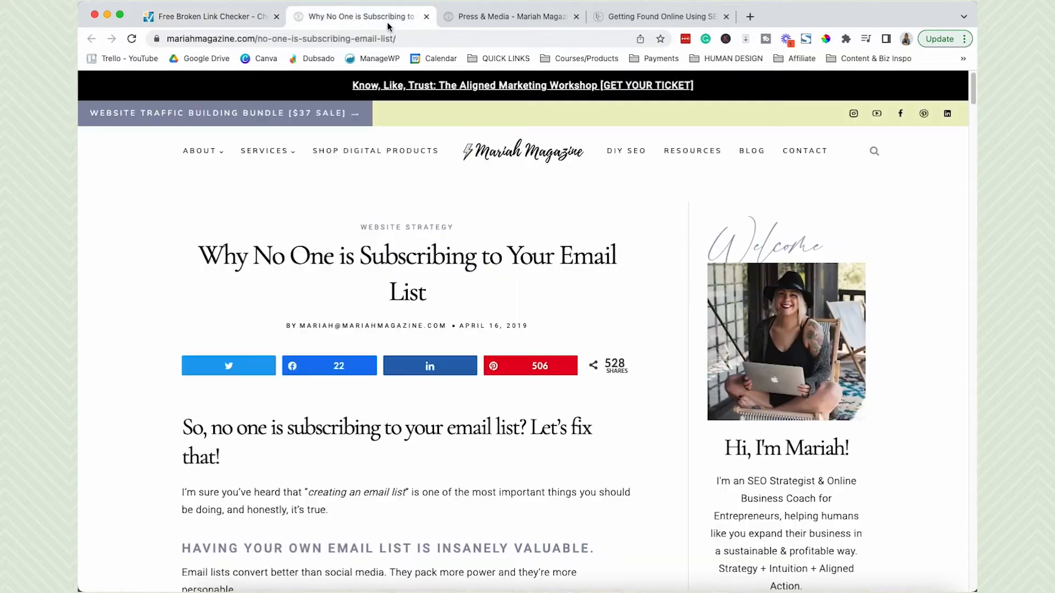
{"action": "key", "text": "super+f"}
{"action": "type", "text": "quick s"}
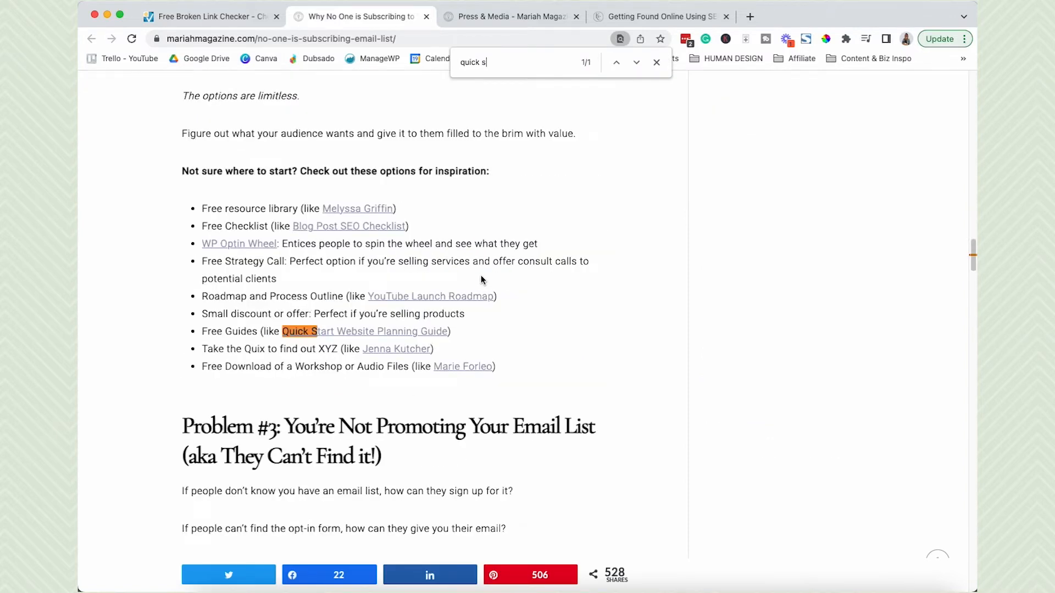
Open the "Quick Start Website Planning Guide" link in a new tab and check its target page against the blog post.
{"action": "right_click", "coordinate": [373, 334]}
{"action": "left_click", "coordinate": [413, 335]}
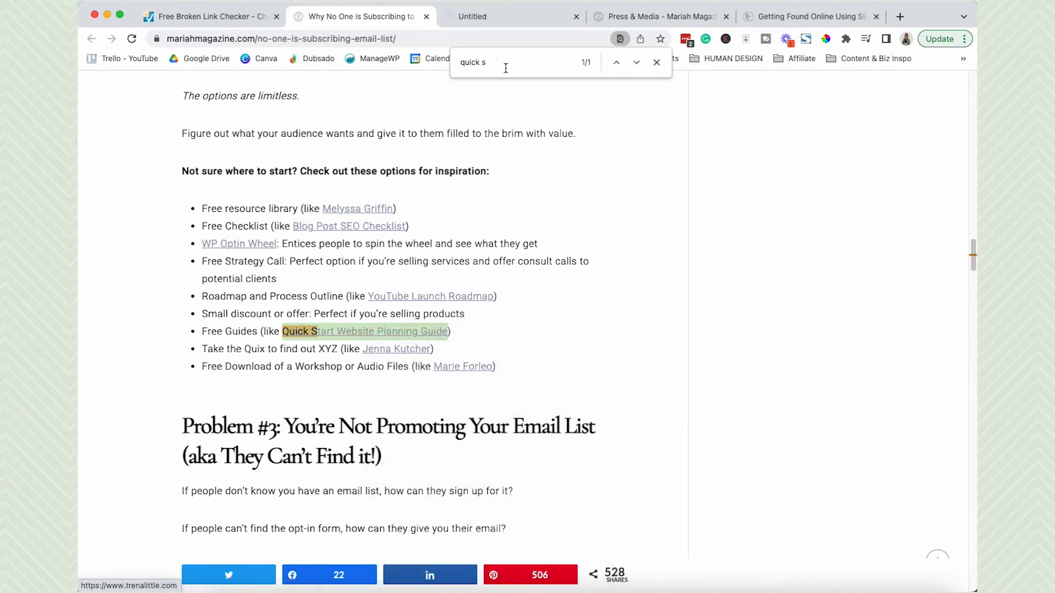
{"action": "left_click", "coordinate": [489, 15]}
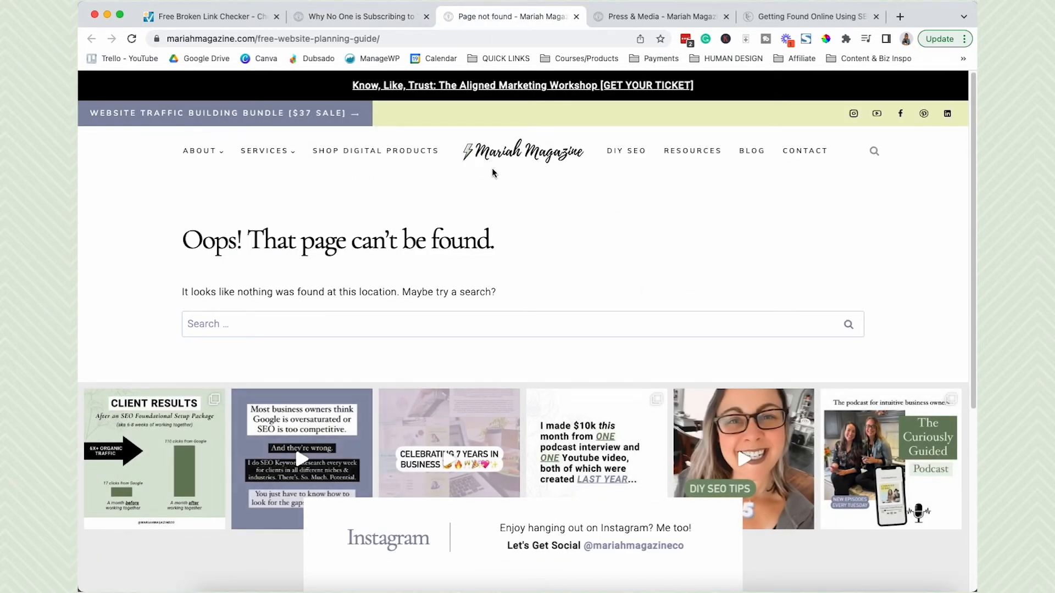
{"action": "left_click", "coordinate": [371, 22]}
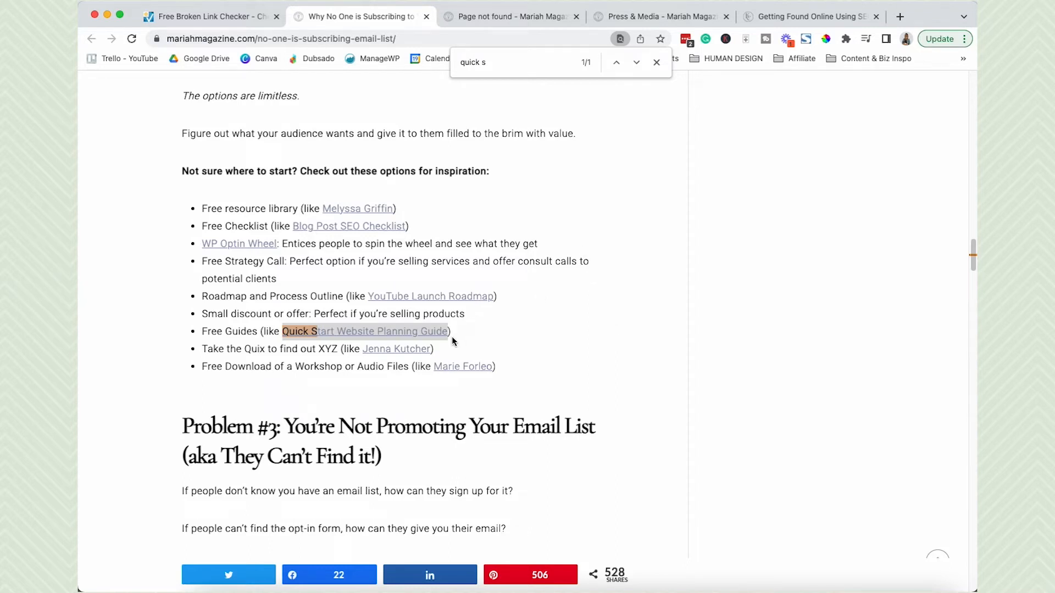
{"action": "left_click", "coordinate": [504, 12]}
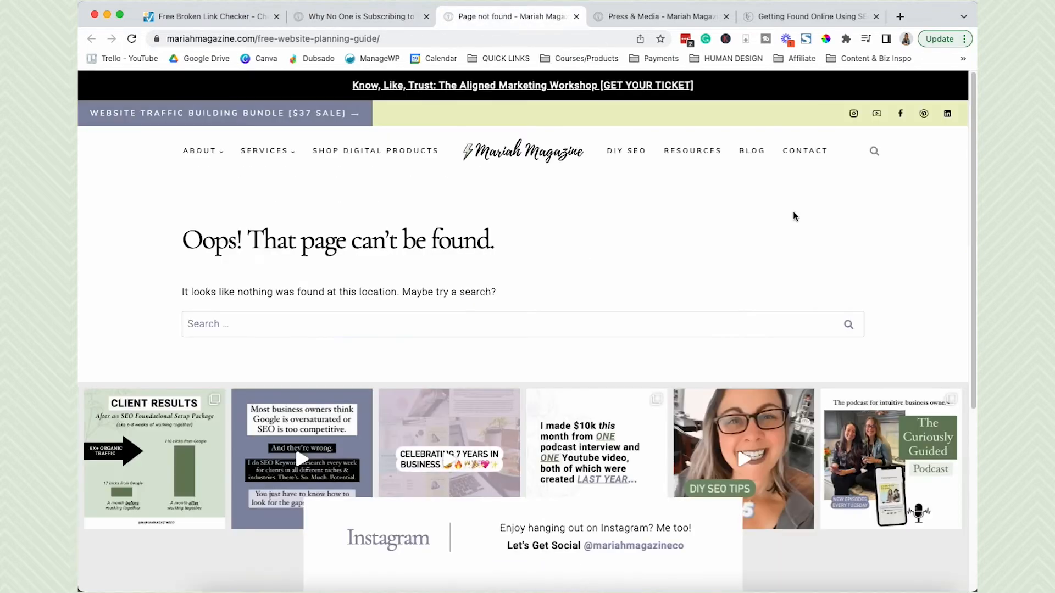
Open the "Why No One is Subscribing to Your Email List" post for editing and find "quick s" in it.
{"action": "left_click", "coordinate": [397, 18]}
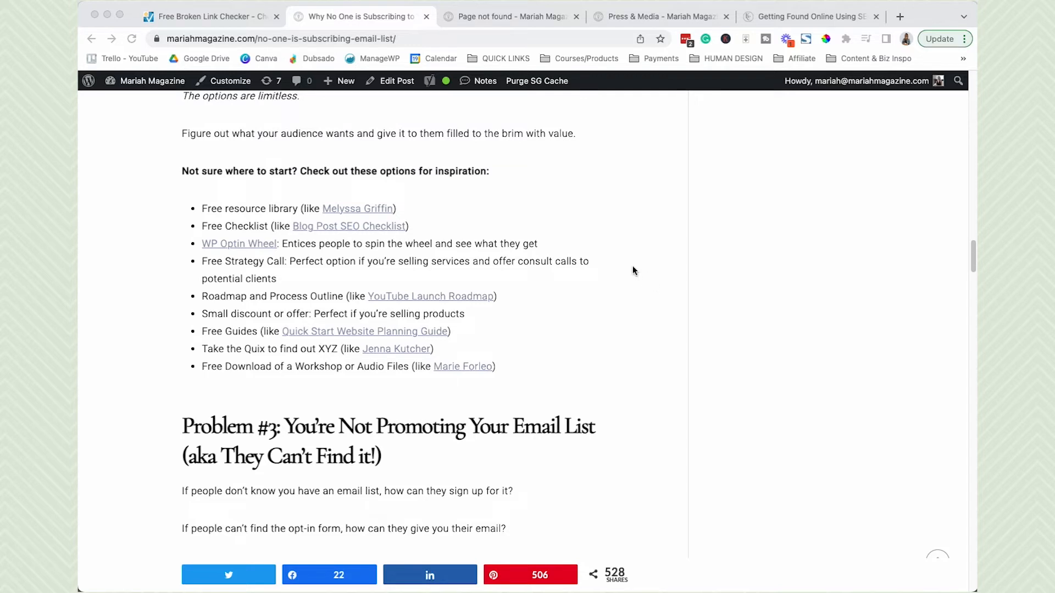
{"action": "left_click", "coordinate": [403, 82]}
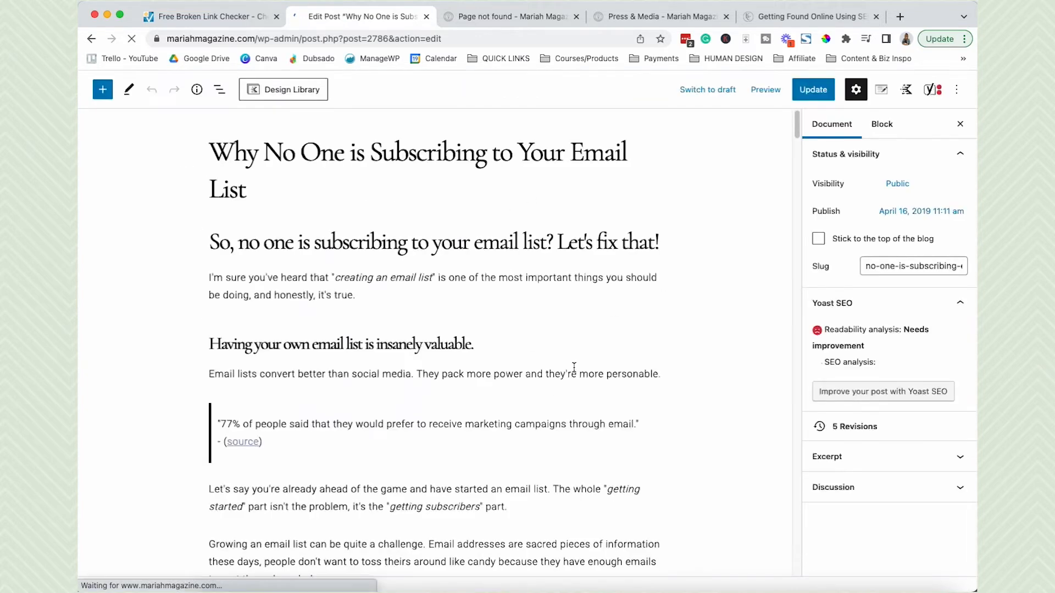
{"action": "key", "text": "super+f"}
{"action": "key", "text": "Return"}
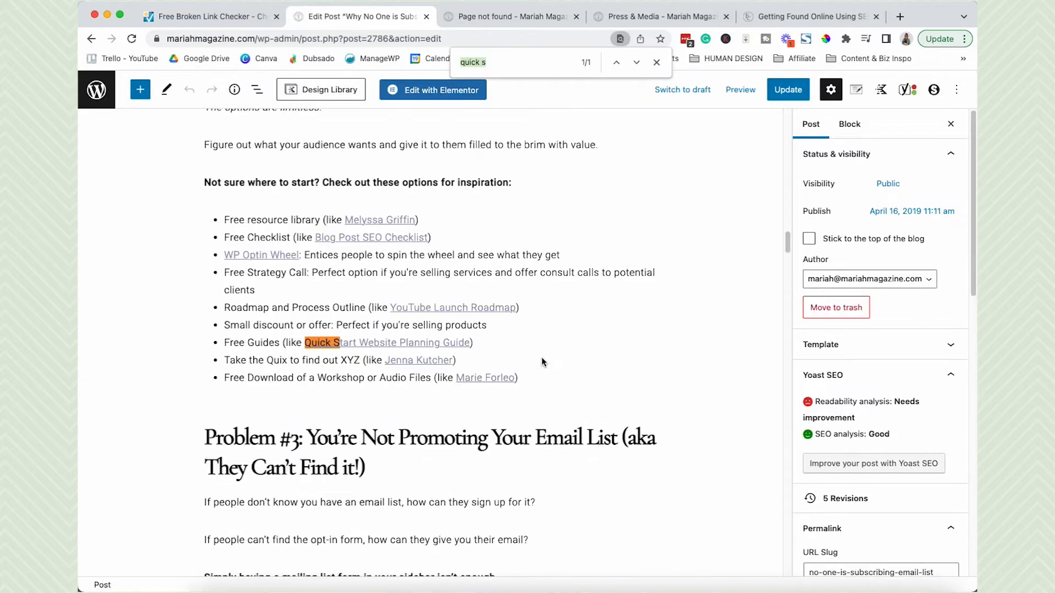
Inspect the "Quick Start Website Planning Guide" link's editable URL and highlight its whole Free Guides list item, leaving both unedited.
{"action": "left_click", "coordinate": [517, 337]}
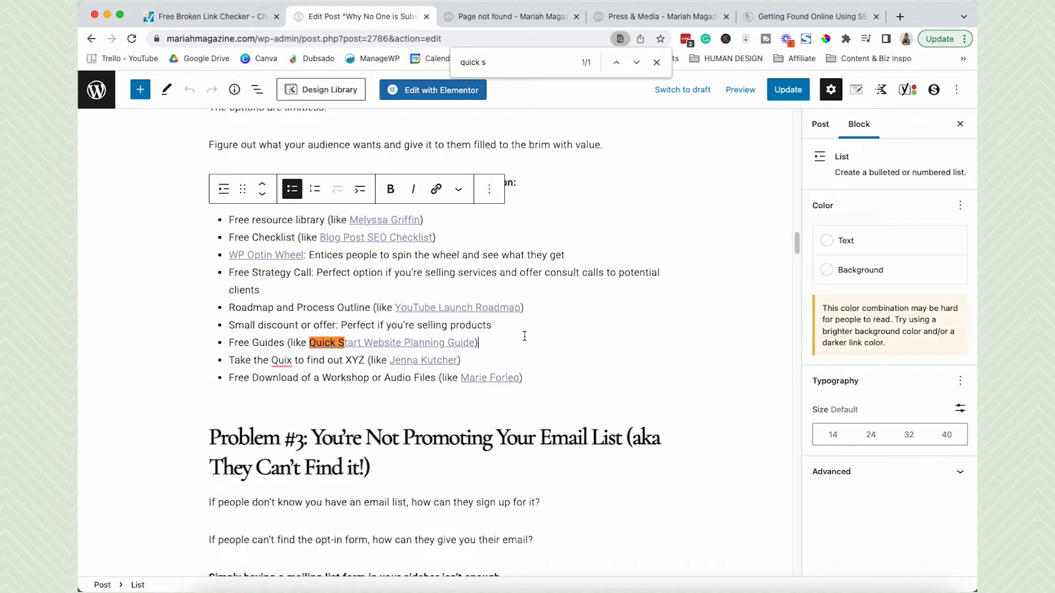
{"action": "left_click", "coordinate": [378, 343]}
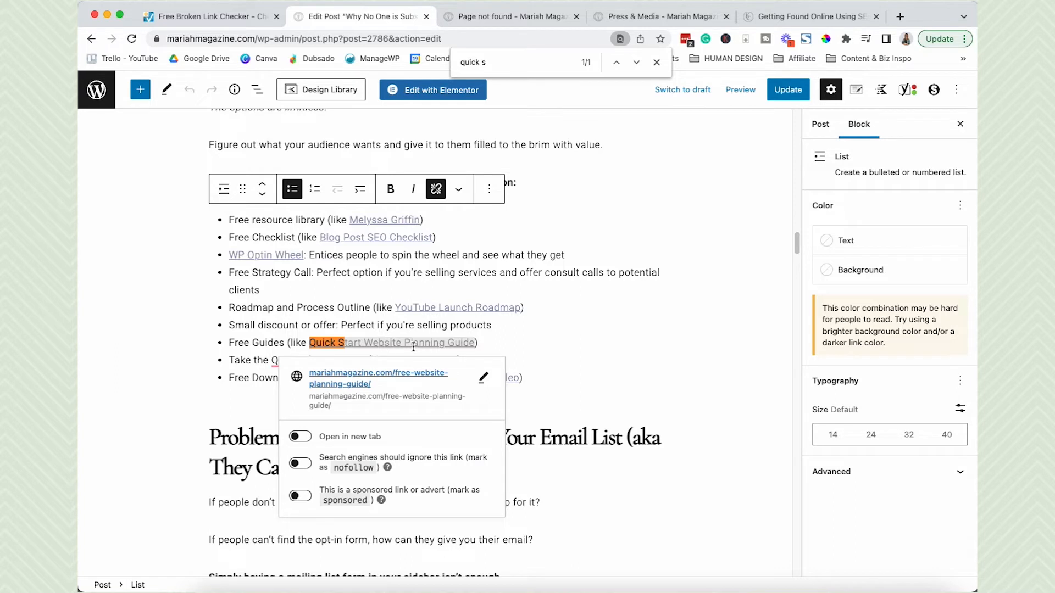
{"action": "left_click", "coordinate": [484, 382]}
{"action": "left_click_drag", "start_coordinate": [470, 381], "coordinate": [273, 371]}
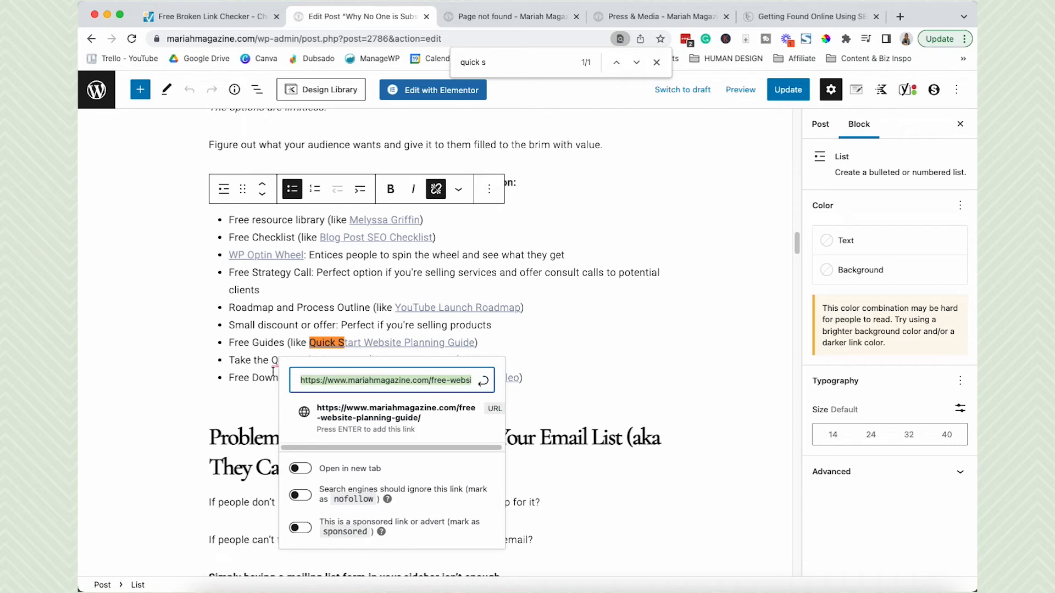
{"action": "left_click", "coordinate": [577, 348]}
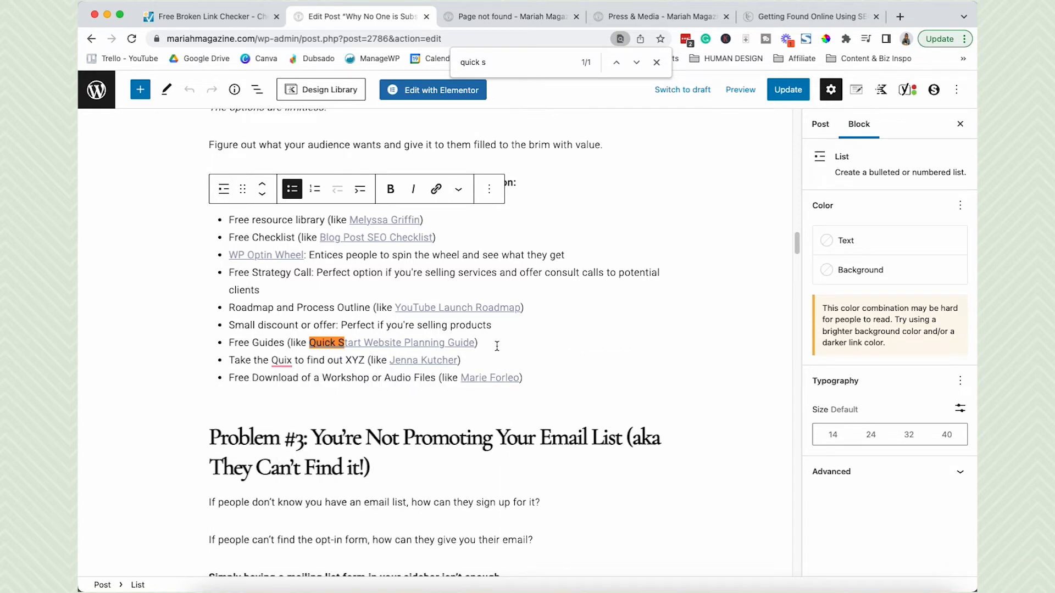
{"action": "left_click_drag", "start_coordinate": [499, 342], "coordinate": [214, 342]}
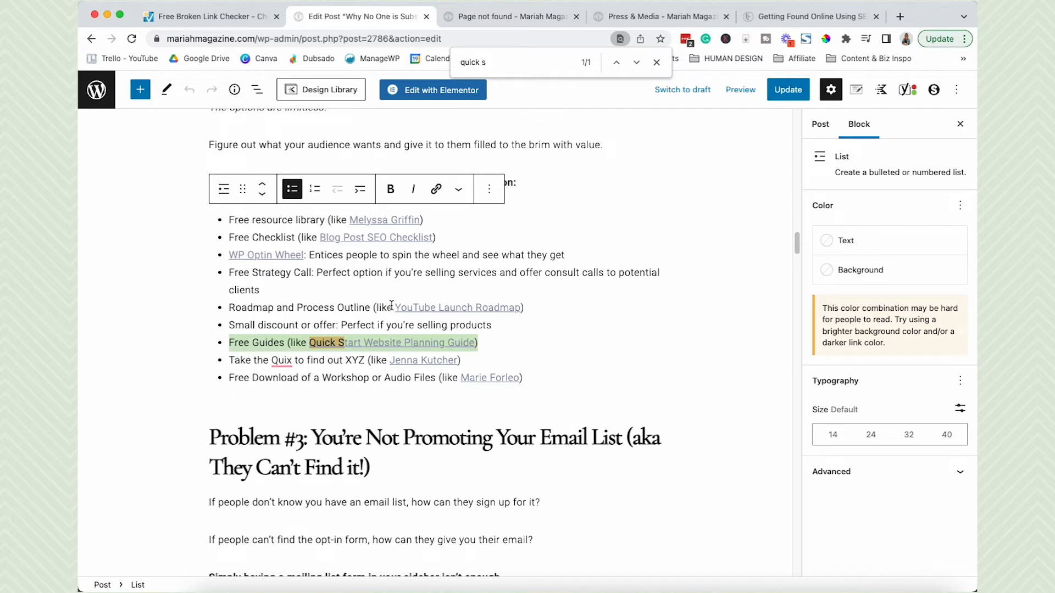
{"action": "left_click", "coordinate": [639, 188]}
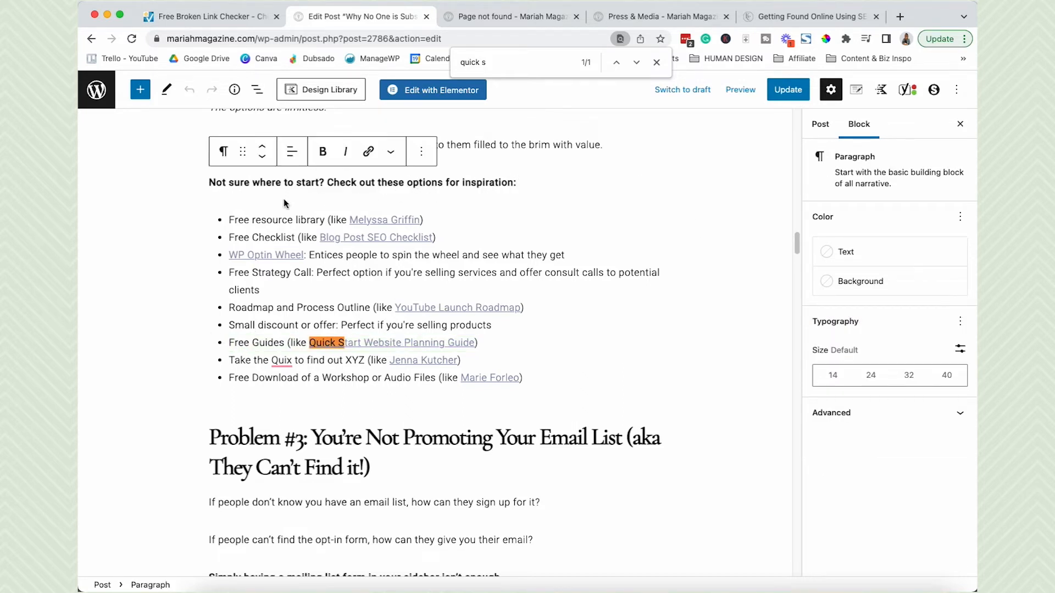
Delete the Free Guides item with the "Quick Start Website Planning Guide" link from the inspiration list and update the post.
{"action": "left_click_drag", "start_coordinate": [476, 343], "coordinate": [220, 344]}
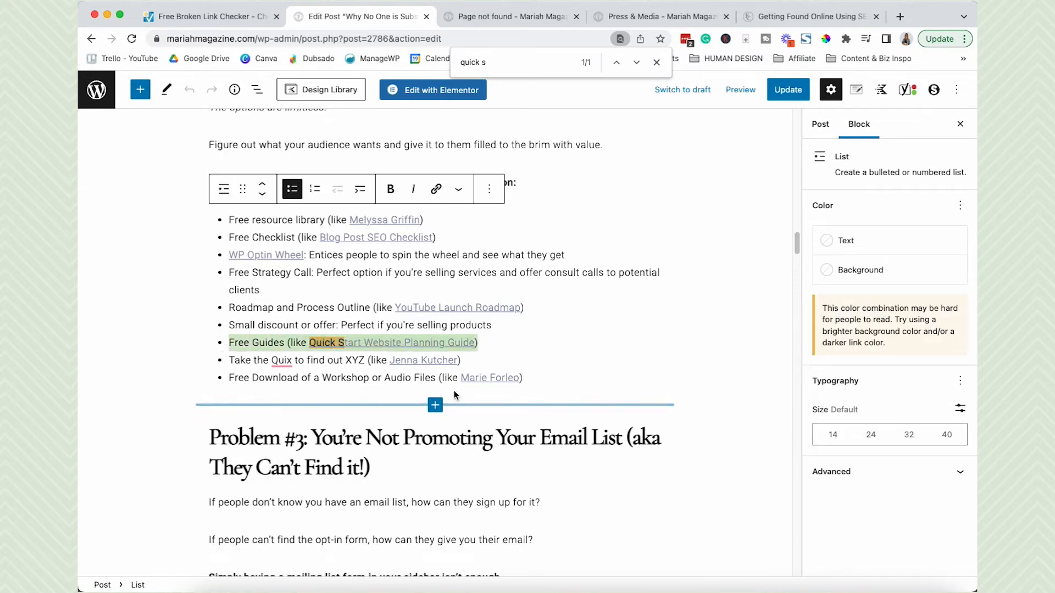
{"action": "key", "text": "BackSpace"}
{"action": "key", "text": "BackSpace"}
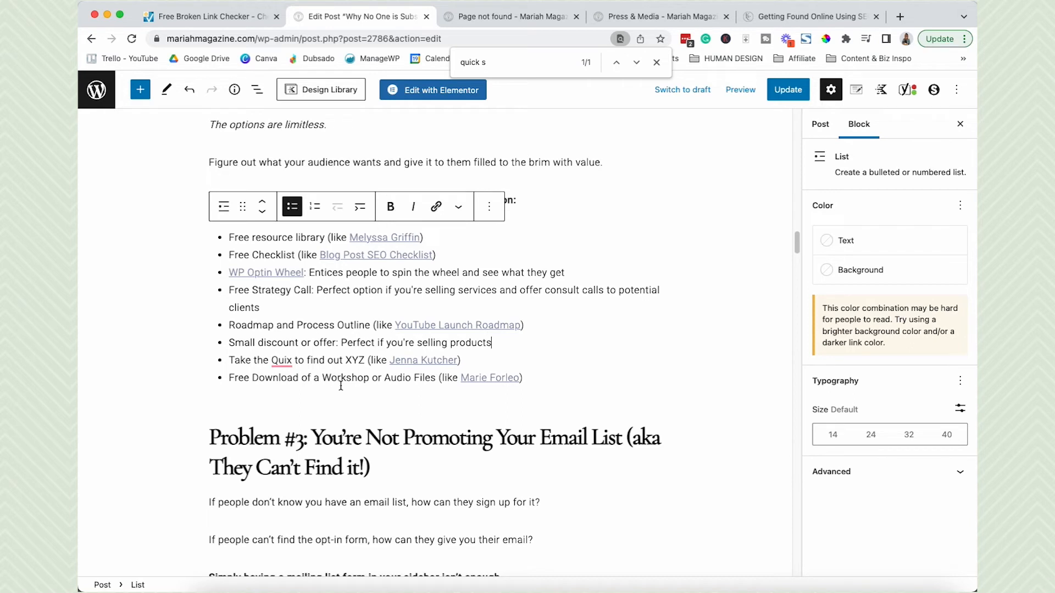
{"action": "left_click", "coordinate": [790, 94]}
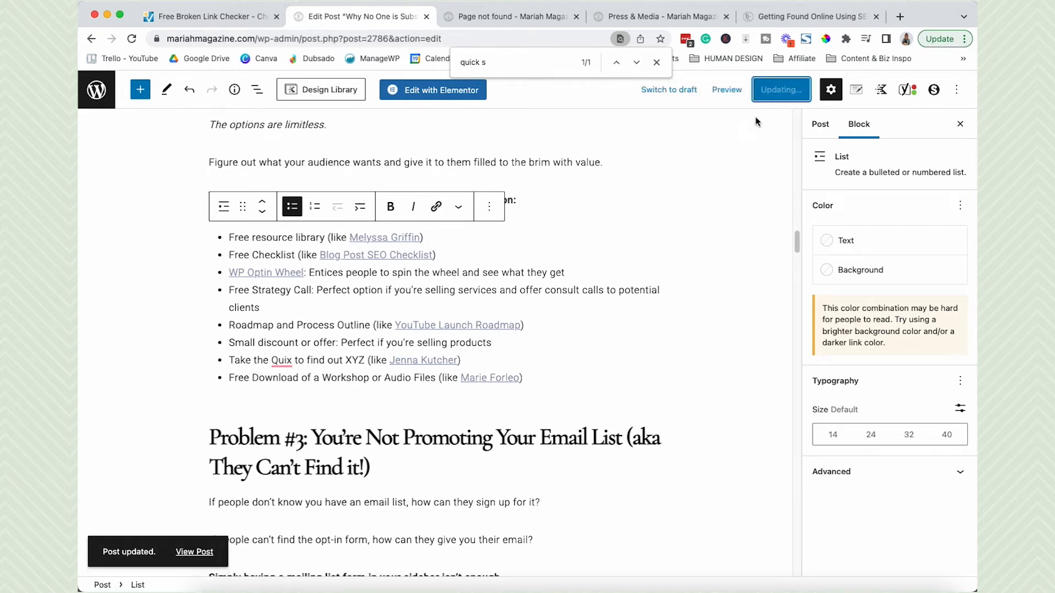
View the published post and check the inspiration list under Problem #2 for the removed Free Guides item.
{"action": "left_click", "coordinate": [195, 552]}
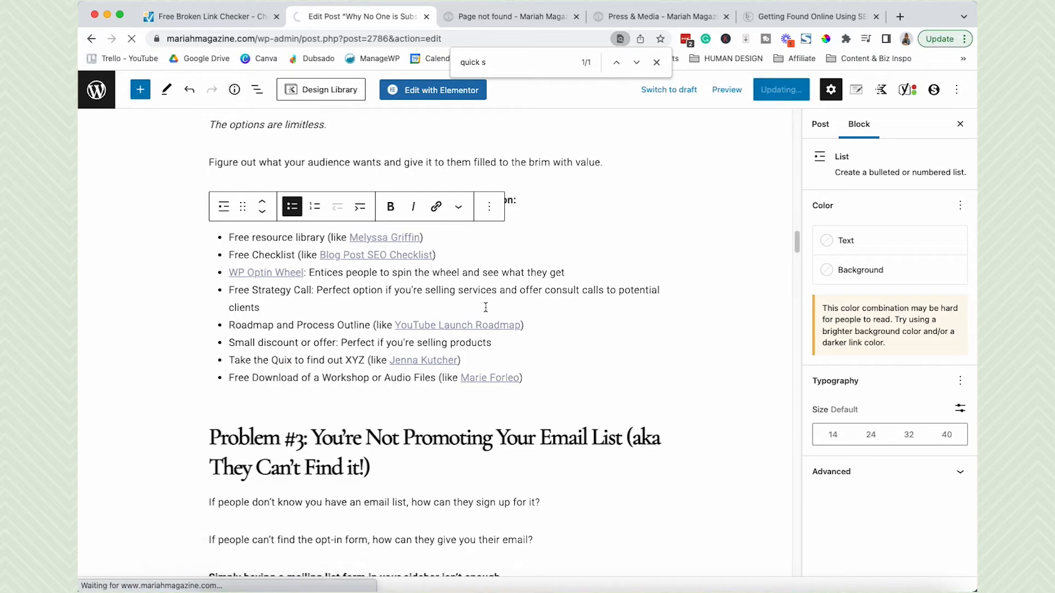
{"action": "scroll", "coordinate": [600, 341], "scroll_direction": "down", "scroll_amount": 20}
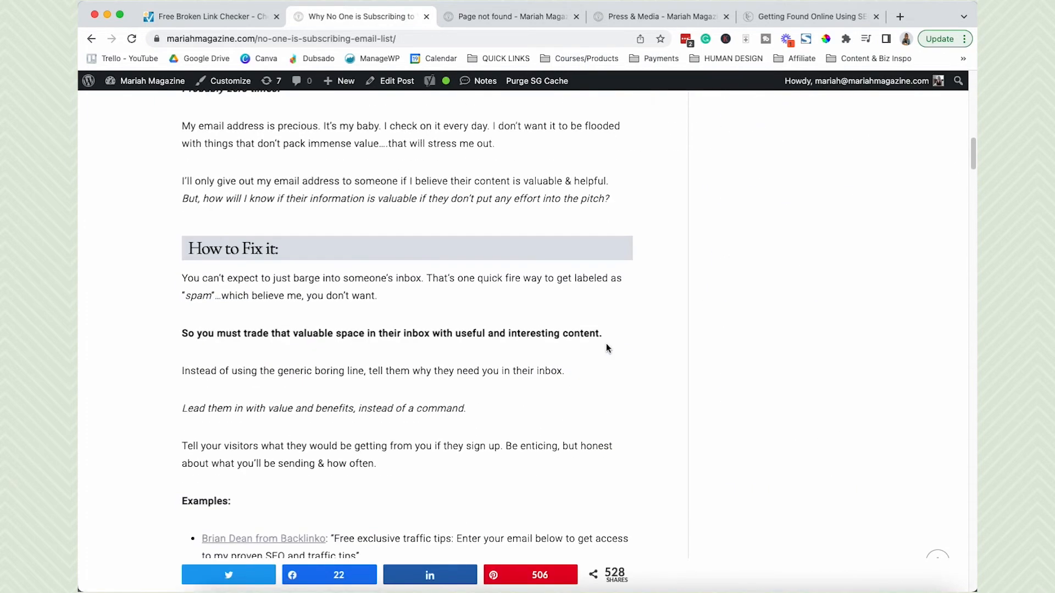
{"action": "scroll", "coordinate": [607, 348], "scroll_direction": "down", "scroll_amount": 7}
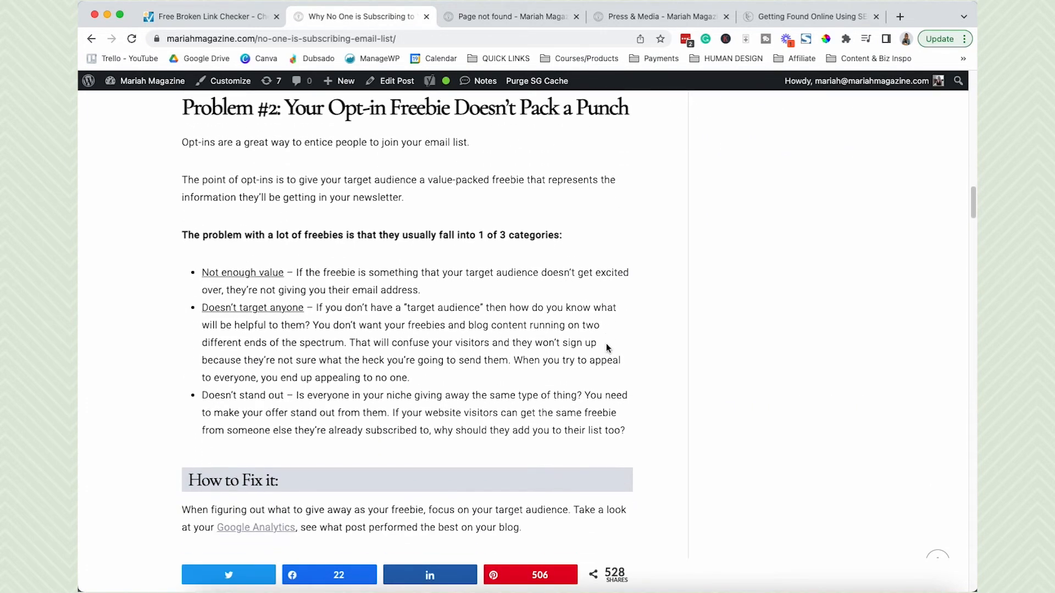
{"action": "scroll", "coordinate": [606, 348], "scroll_direction": "down", "scroll_amount": 14}
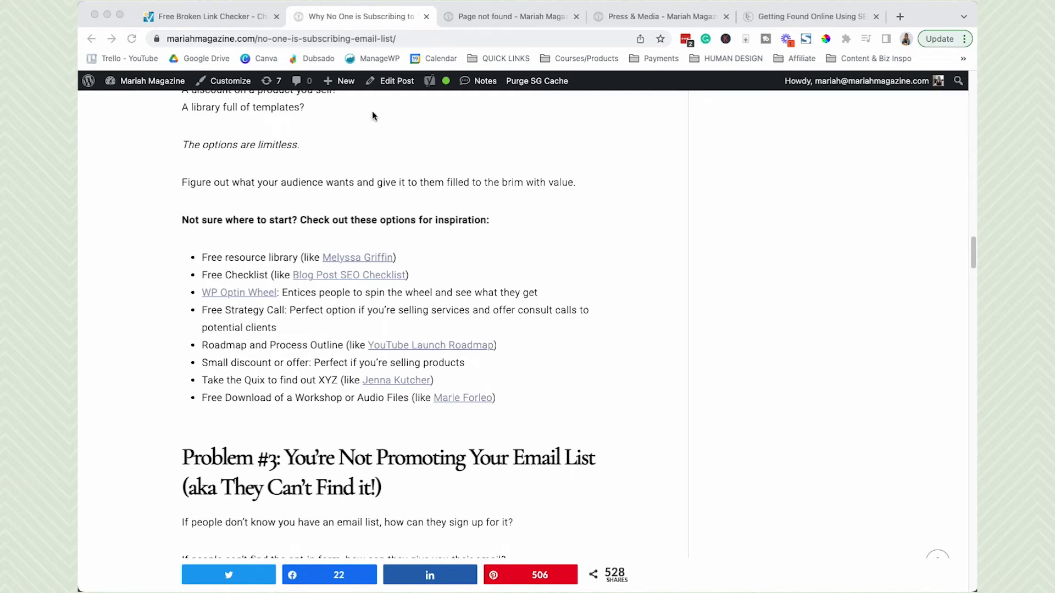
Return to the Online Broken Link Checker report and activate the website URL field above the results.
{"action": "left_click", "coordinate": [226, 22]}
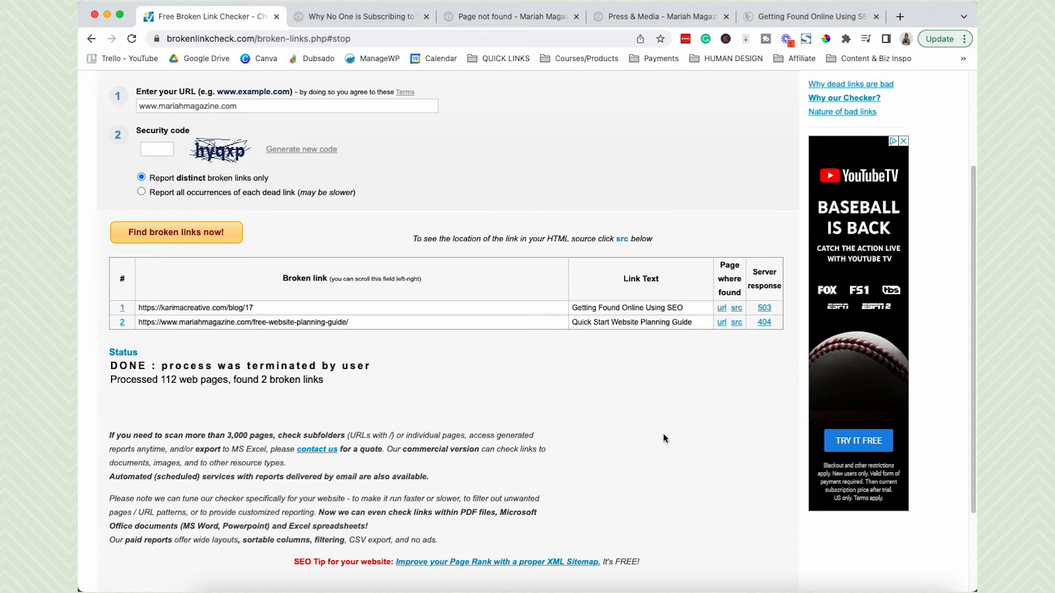
{"action": "scroll", "coordinate": [485, 402], "scroll_direction": "up", "scroll_amount": 3}
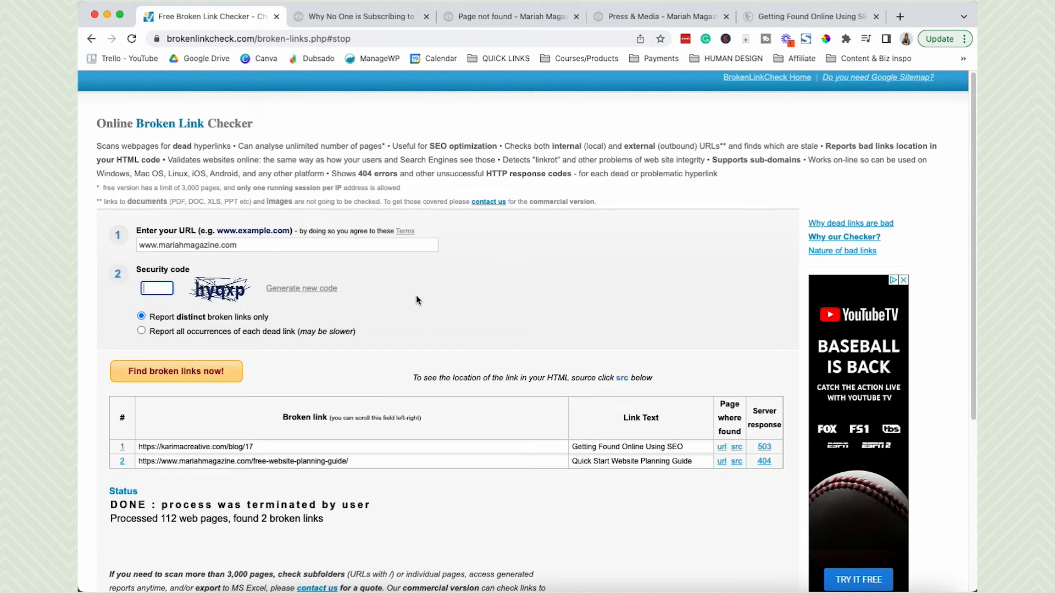
{"action": "left_click", "coordinate": [269, 244]}
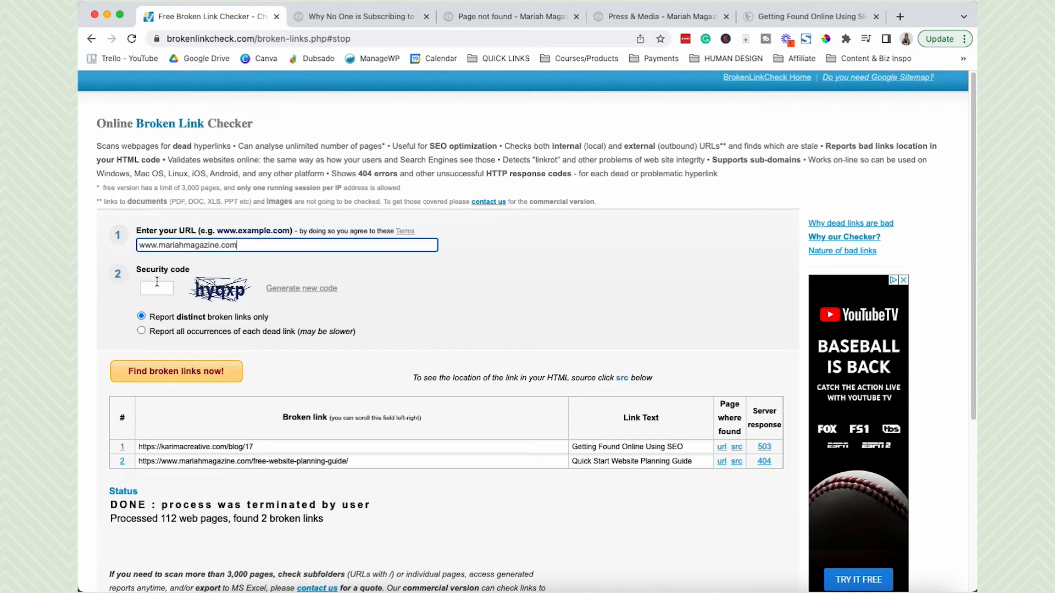